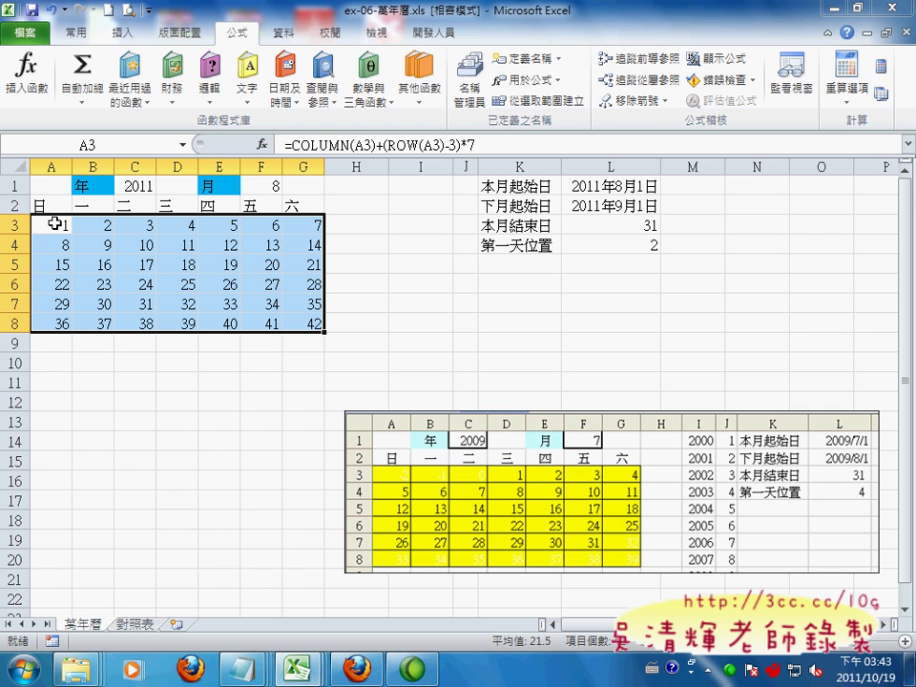
# Step: Review the formulas in L4, B3 and A3, then open A3's =COLUMN(A3)+(ROW(A3)-3)*7 for editing
pyautogui.click(628, 247)
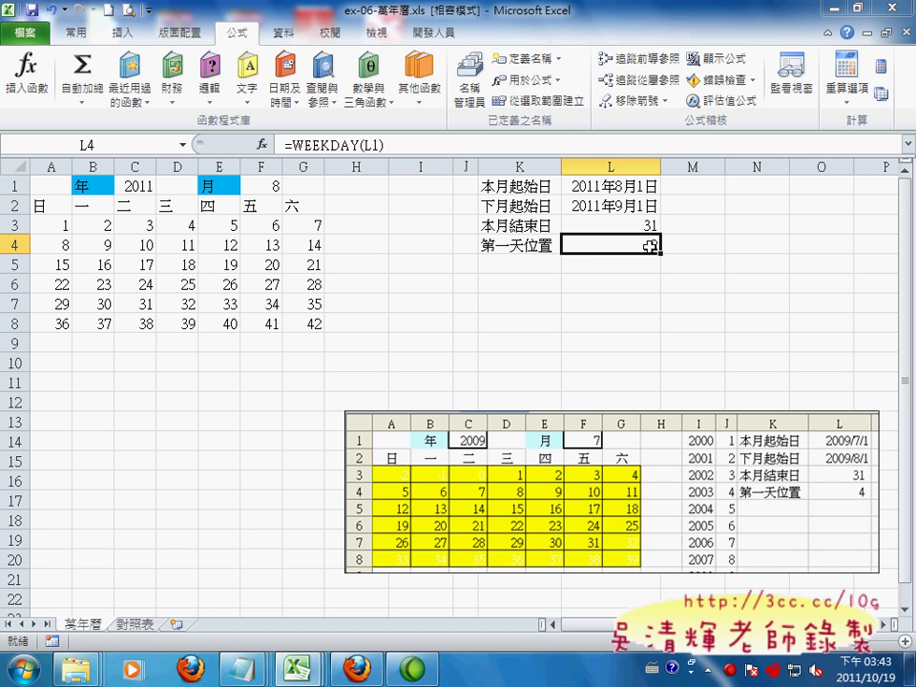
pyautogui.click(90, 225)
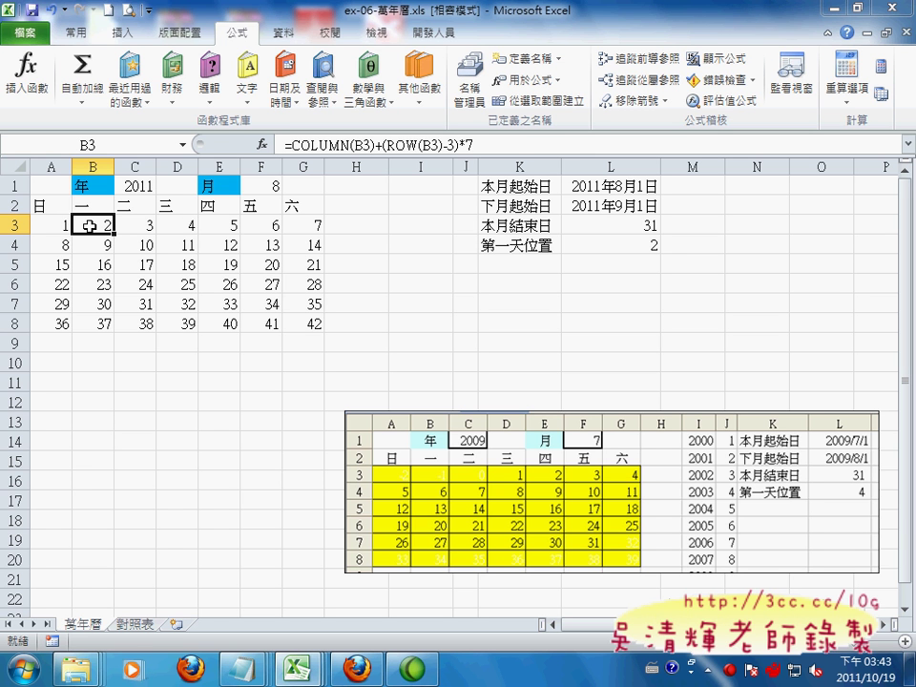
pyautogui.click(59, 223)
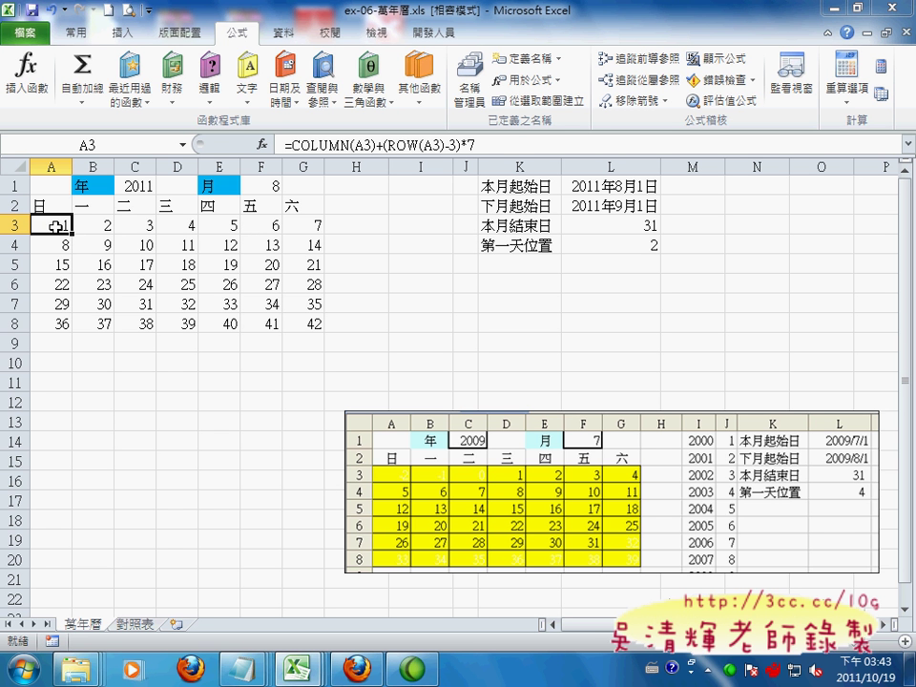
pyautogui.click(377, 144)
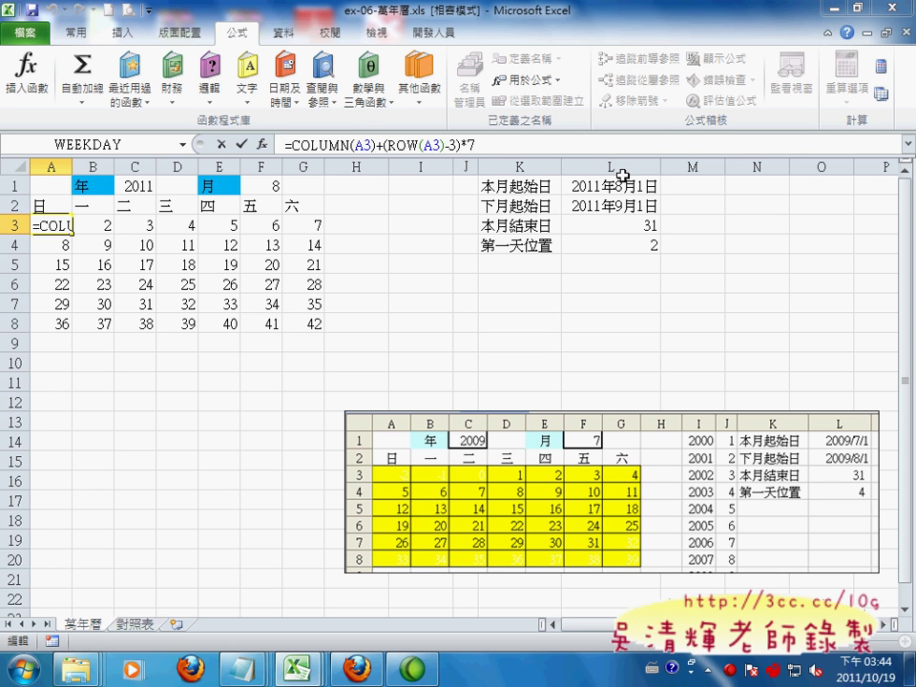
# Step: Insert -L4 after COLUMN(A3) in A3's formula, then annotate A3 and point toward C3
pyautogui.write('-')
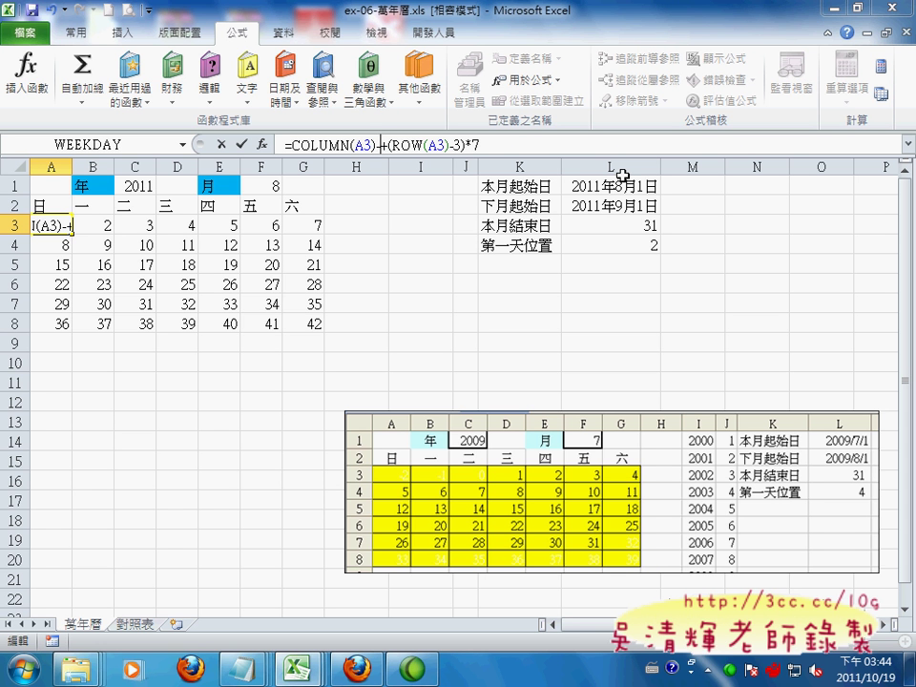
pyautogui.click(628, 247)
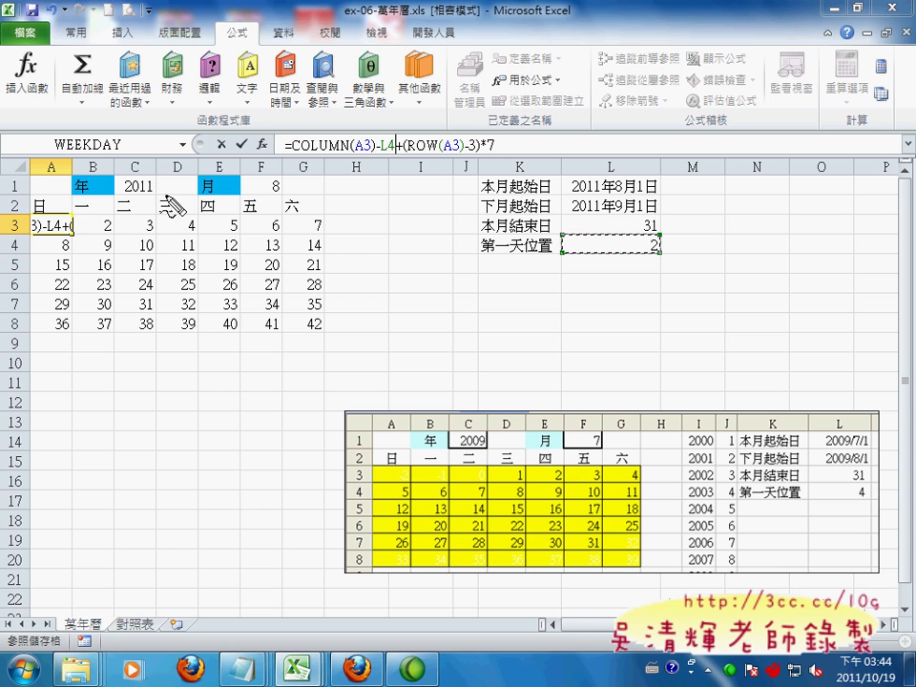
pyautogui.moveTo(48, 240); pyautogui.dragTo(89, 234)
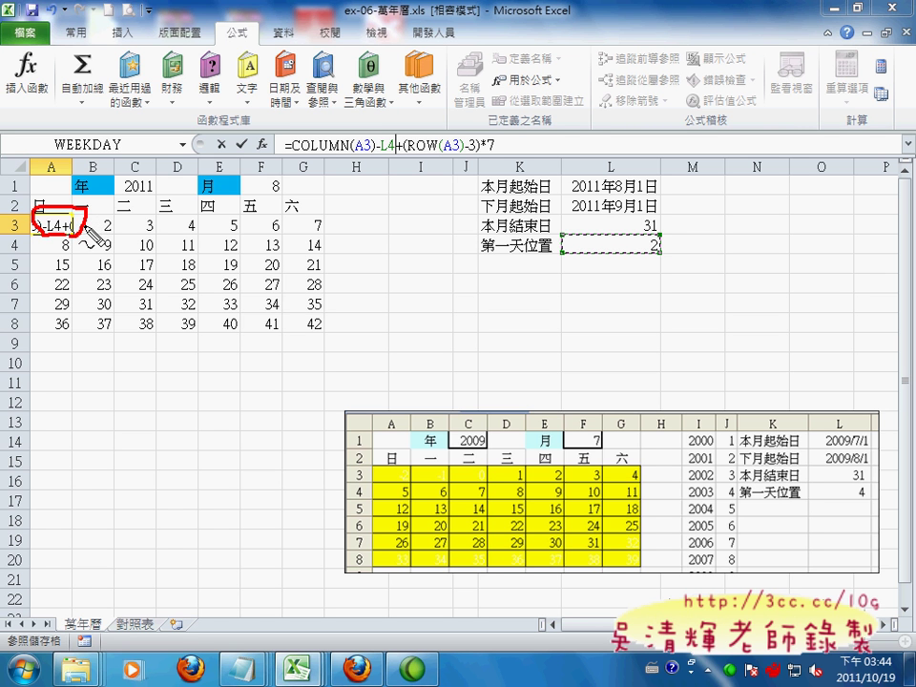
pyautogui.moveTo(84, 228)
pyautogui.mouseDown()
pyautogui.moveTo(165, 222)
pyautogui.moveTo(101, 211)
pyautogui.moveTo(95, 220)
pyautogui.mouseUp()
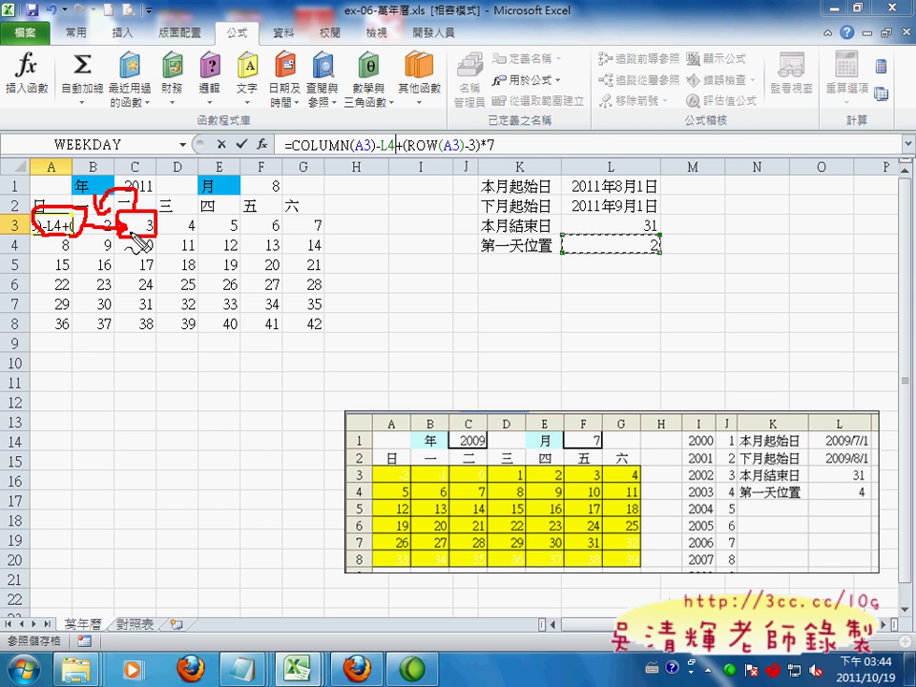
# Step: Clear the ink, add 1+ after L4+ so A3 reads =COLUMN(A3)-L4+1+(ROW(A3)-3)*7, and fill to G3
pyautogui.press('Escape')
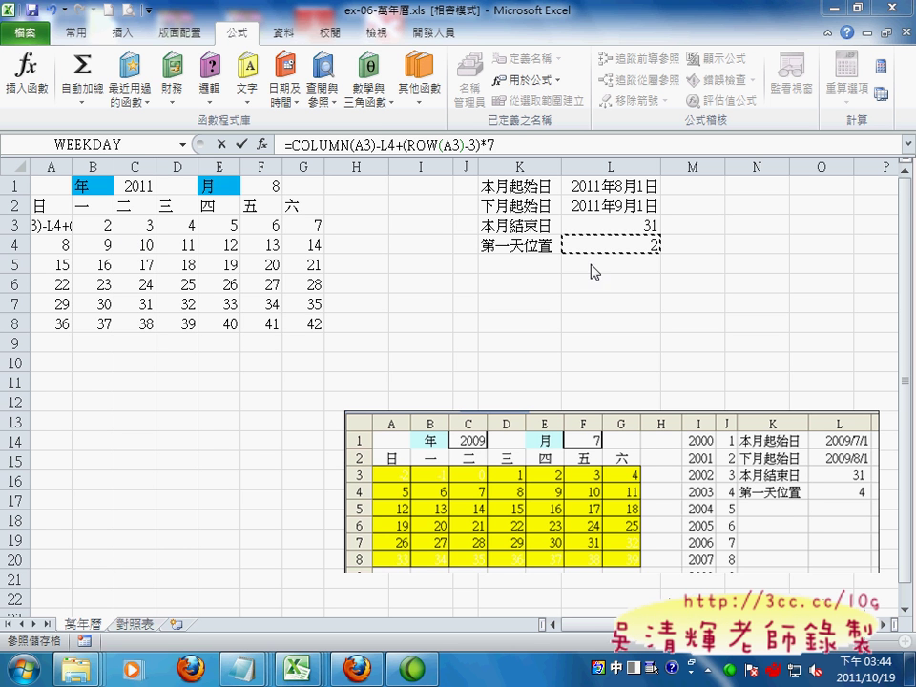
pyautogui.click(407, 145)
pyautogui.write('1+')
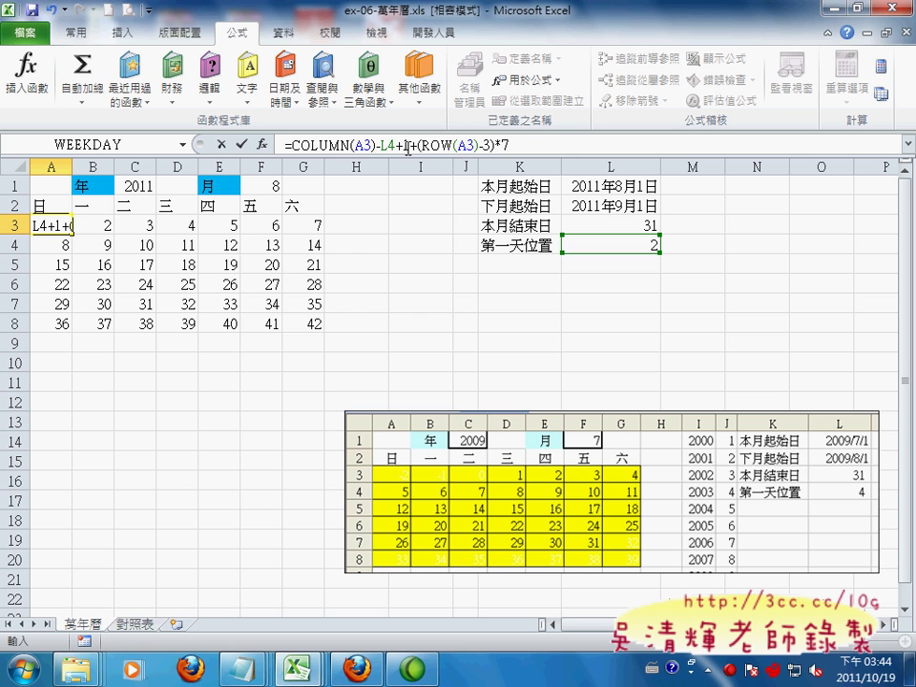
pyautogui.click(241, 144)
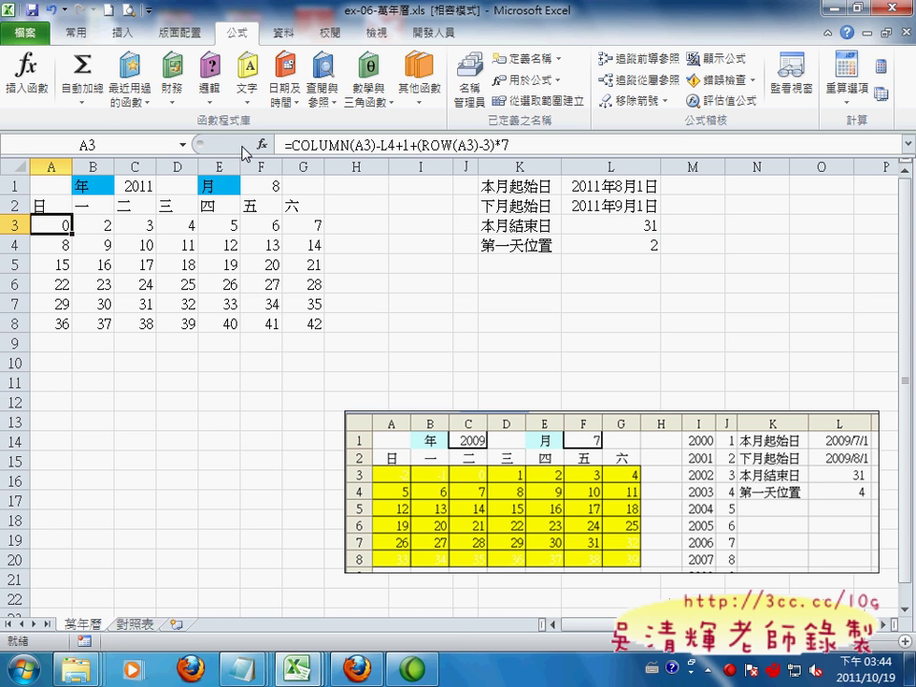
pyautogui.moveTo(73, 232); pyautogui.dragTo(319, 238)
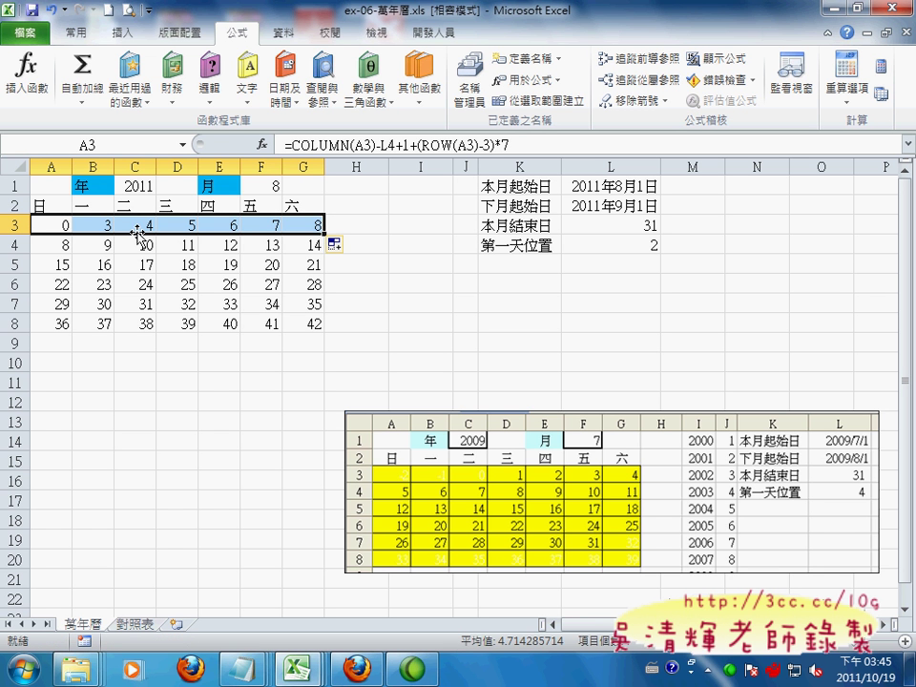
# Step: Make L4 absolute as $L$4 in A3's formula and refill A3 across to G3, giving 0 through 6
pyautogui.click(59, 224)
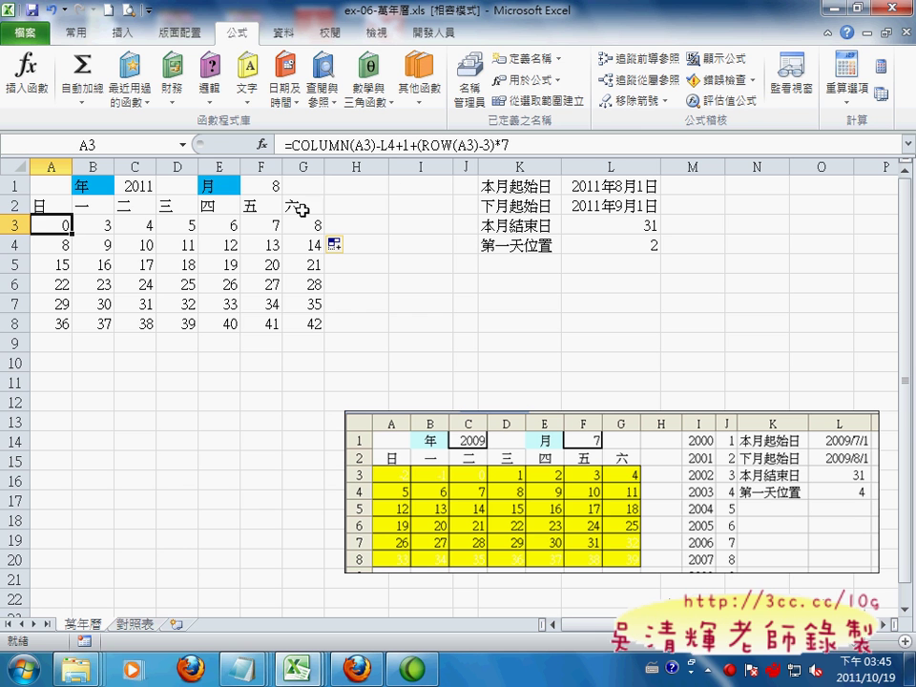
pyautogui.click(399, 144)
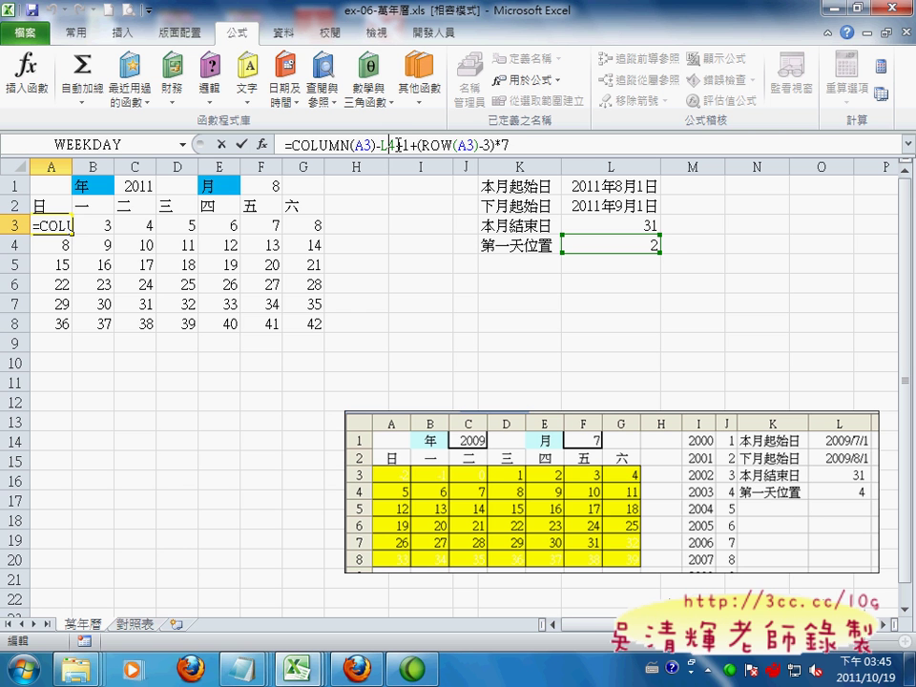
pyautogui.press('F4')
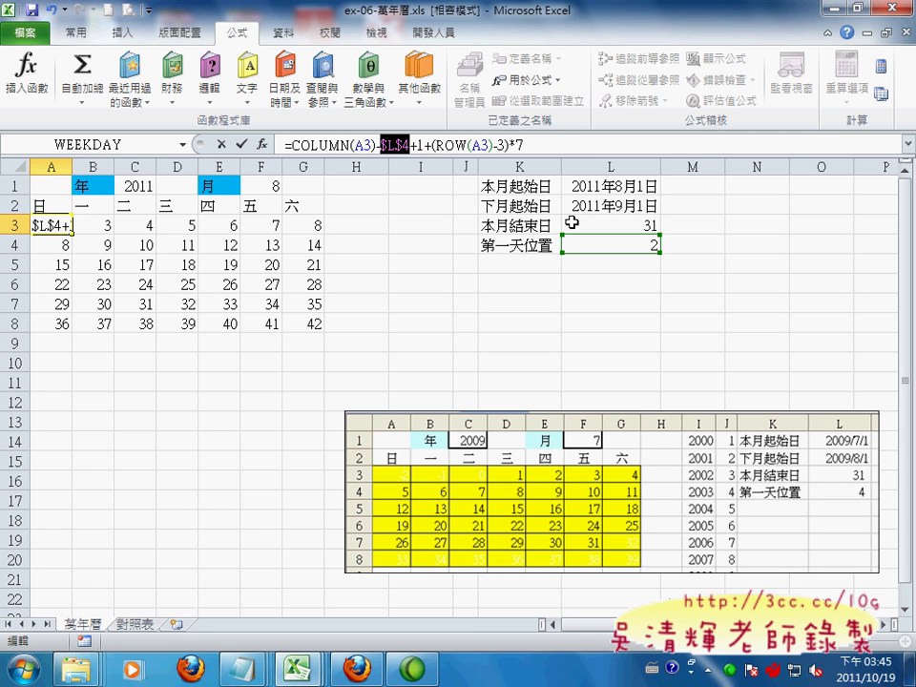
pyautogui.click(242, 144)
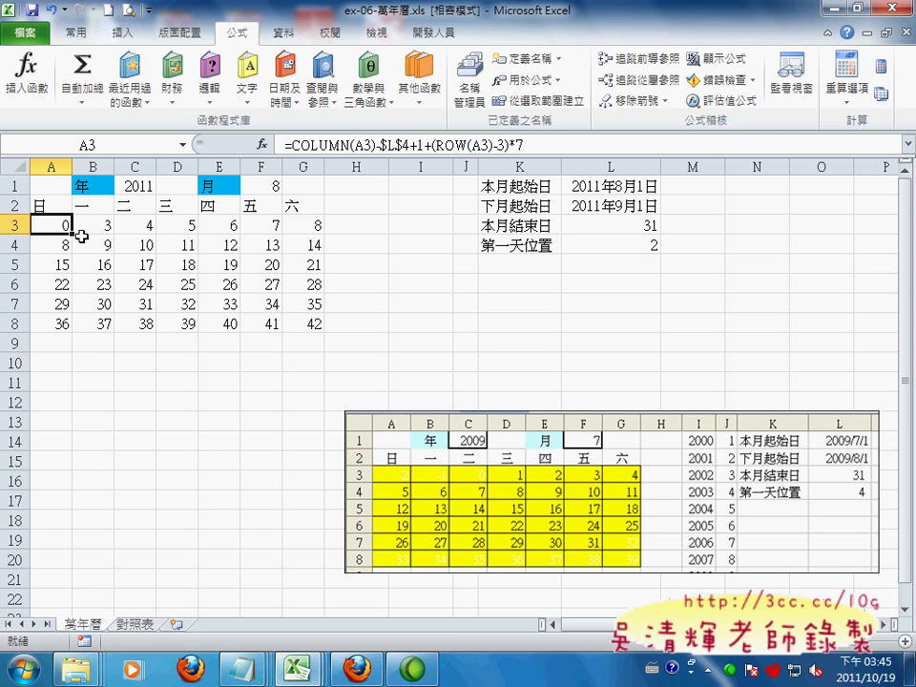
pyautogui.moveTo(73, 233); pyautogui.dragTo(322, 235)
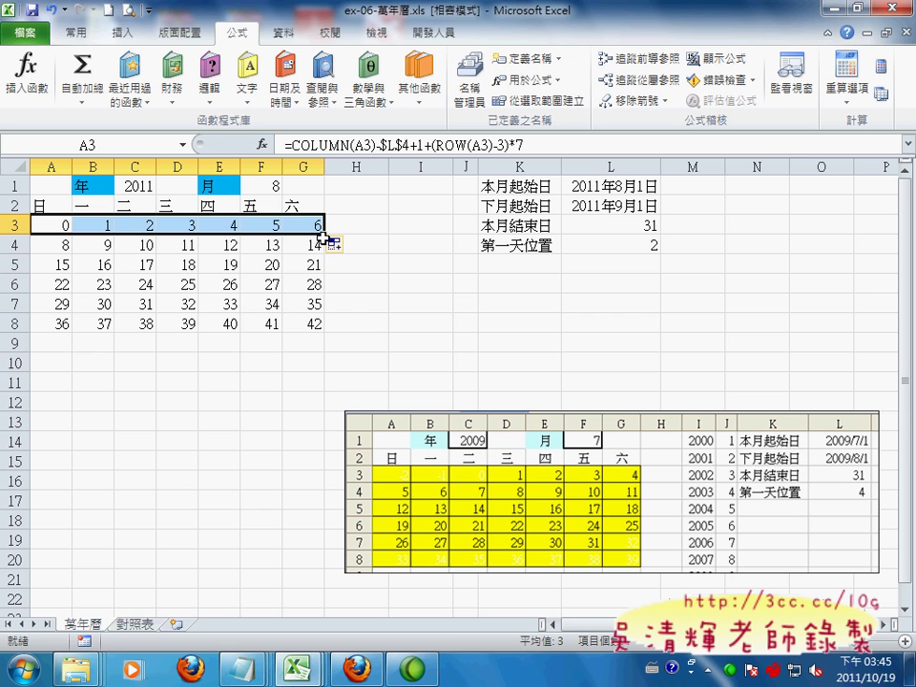
# Step: Fill A3:G3 down through row 8 so the grid runs 0 to 41, underlining $L$4+1 in the formula
pyautogui.moveTo(324, 237); pyautogui.dragTo(325, 330)
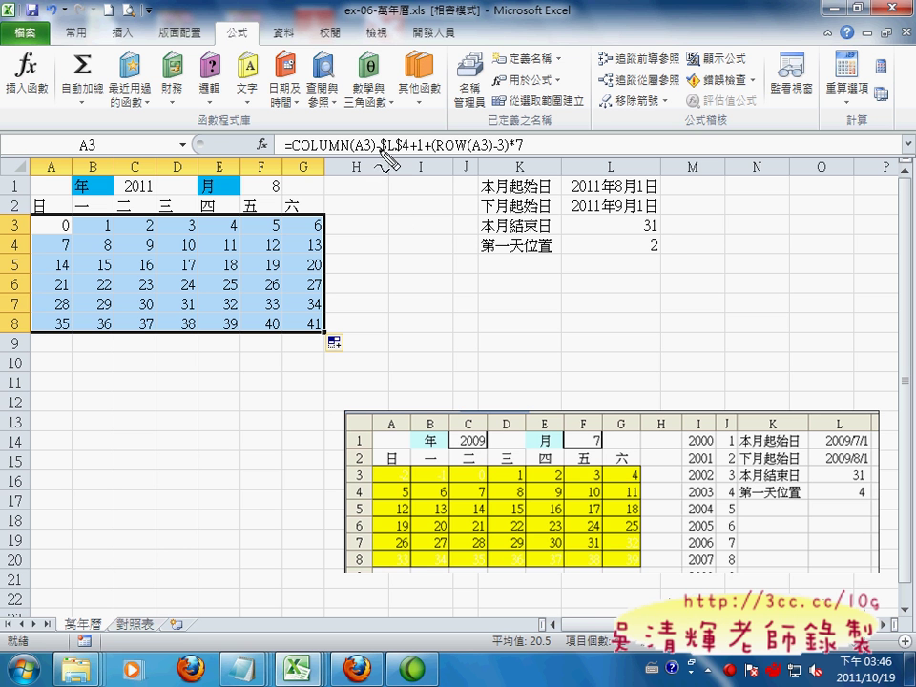
pyautogui.moveTo(377, 151); pyautogui.dragTo(425, 151)
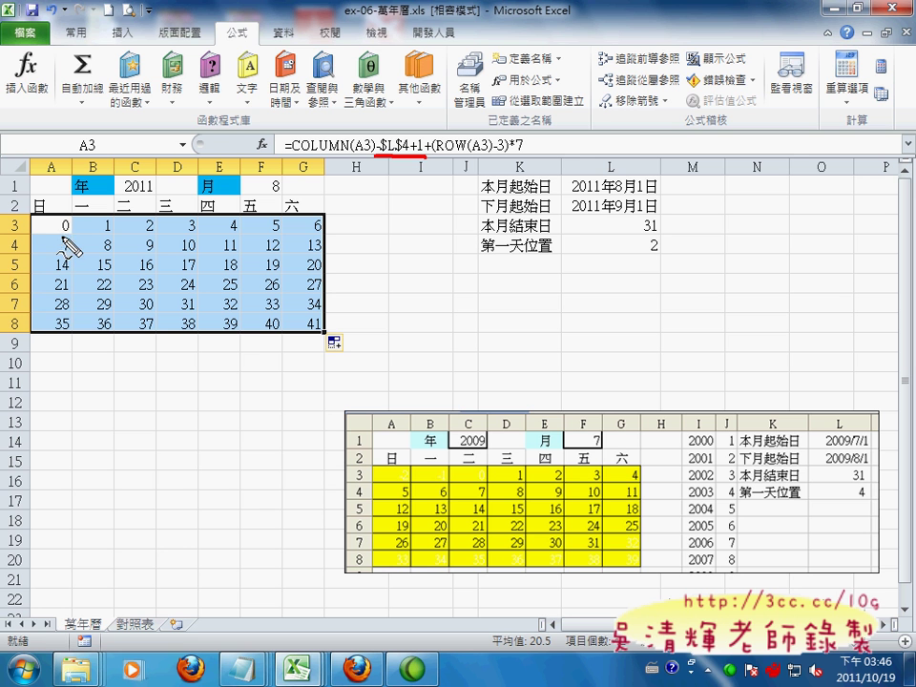
pyautogui.moveTo(69, 233); pyautogui.dragTo(73, 231)
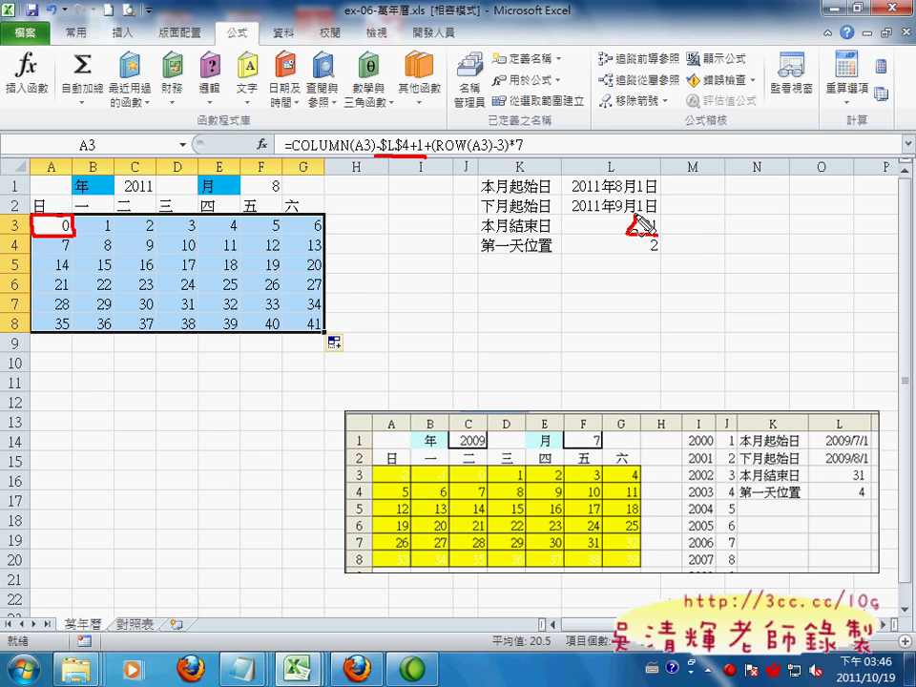
pyautogui.moveTo(634, 219); pyautogui.dragTo(665, 218)
pyautogui.moveTo(212, 306); pyautogui.dragTo(315, 307)
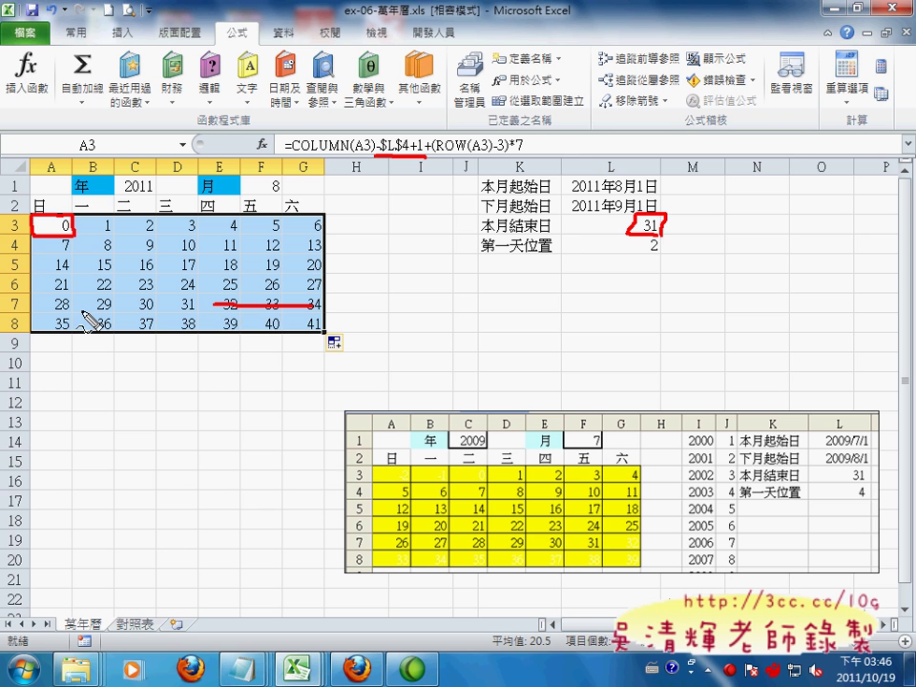
pyautogui.moveTo(57, 322); pyautogui.dragTo(305, 323)
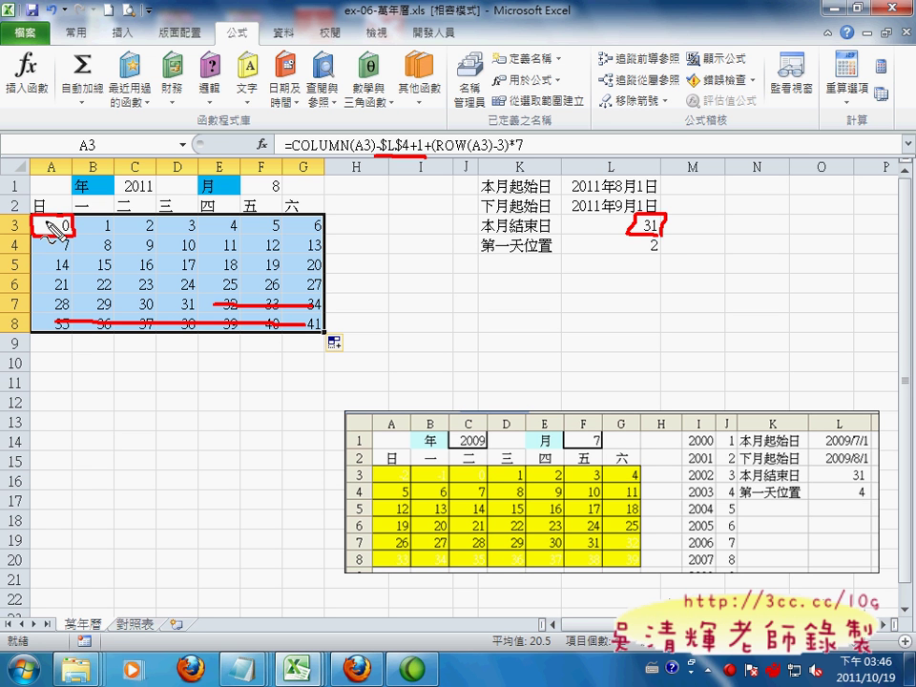
pyautogui.moveTo(44, 222); pyautogui.dragTo(59, 221)
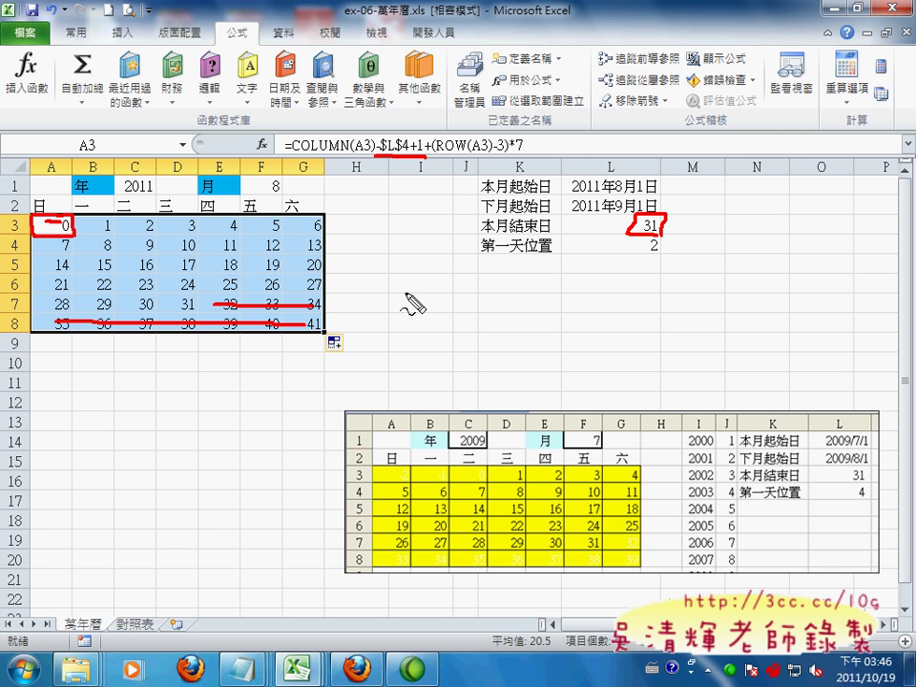
pyautogui.moveTo(378, 286)
pyautogui.mouseDown()
pyautogui.moveTo(411, 285)
pyautogui.moveTo(401, 329)
pyautogui.moveTo(419, 328)
pyautogui.mouseUp()
pyautogui.moveTo(445, 282)
pyautogui.mouseDown()
pyautogui.moveTo(420, 329)
pyautogui.moveTo(435, 303)
pyautogui.mouseUp()
pyautogui.moveTo(486, 276); pyautogui.dragTo(456, 352)
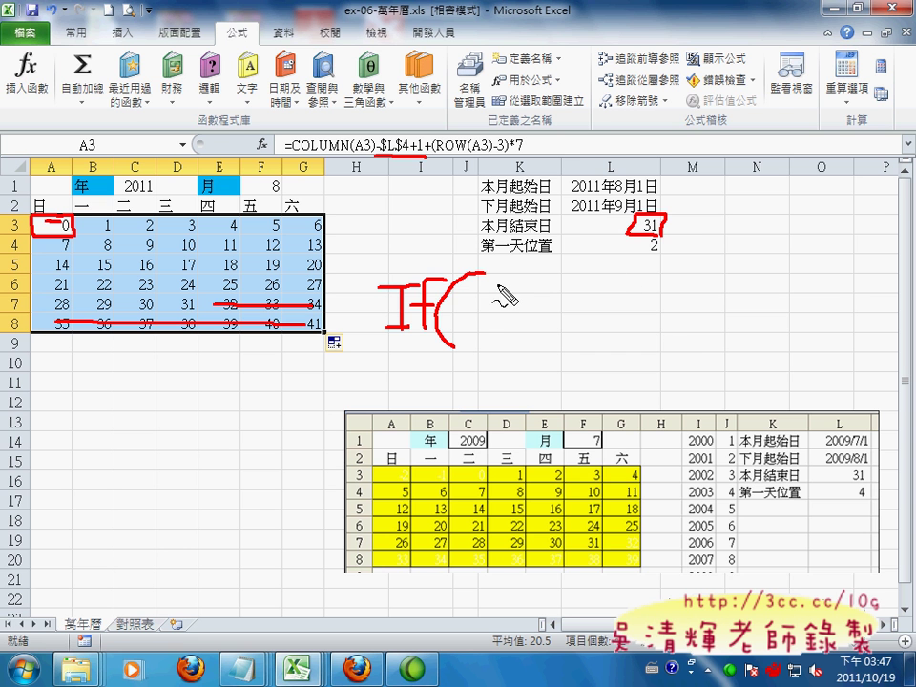
pyautogui.moveTo(496, 290); pyautogui.dragTo(528, 309)
pyautogui.moveTo(577, 263); pyautogui.dragTo(550, 370)
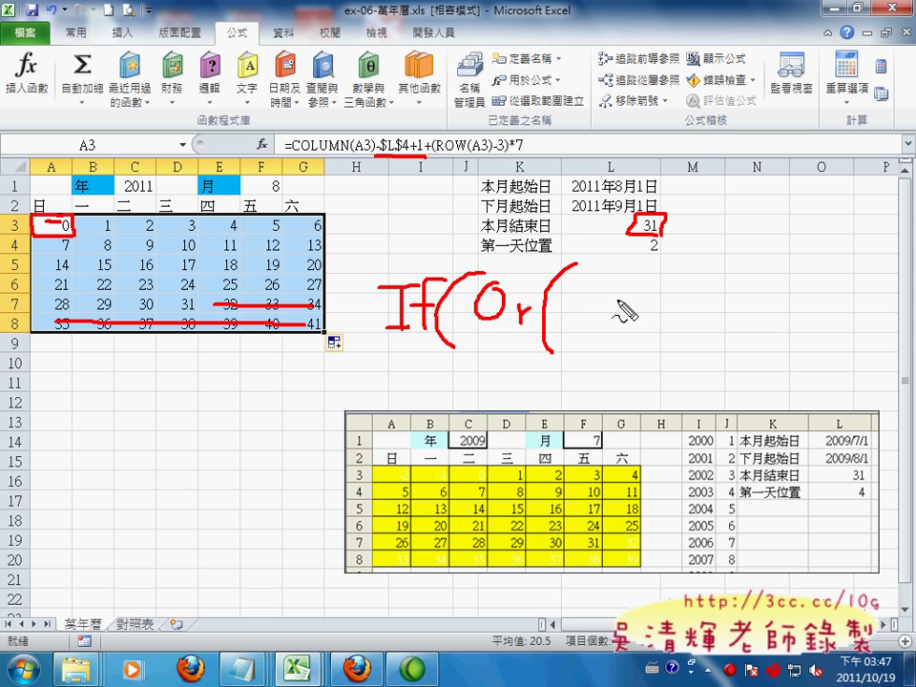
pyautogui.moveTo(612, 298)
pyautogui.mouseDown()
pyautogui.moveTo(612, 325)
pyautogui.moveTo(629, 329)
pyautogui.mouseUp()
pyautogui.moveTo(559, 303); pyautogui.dragTo(558, 305)
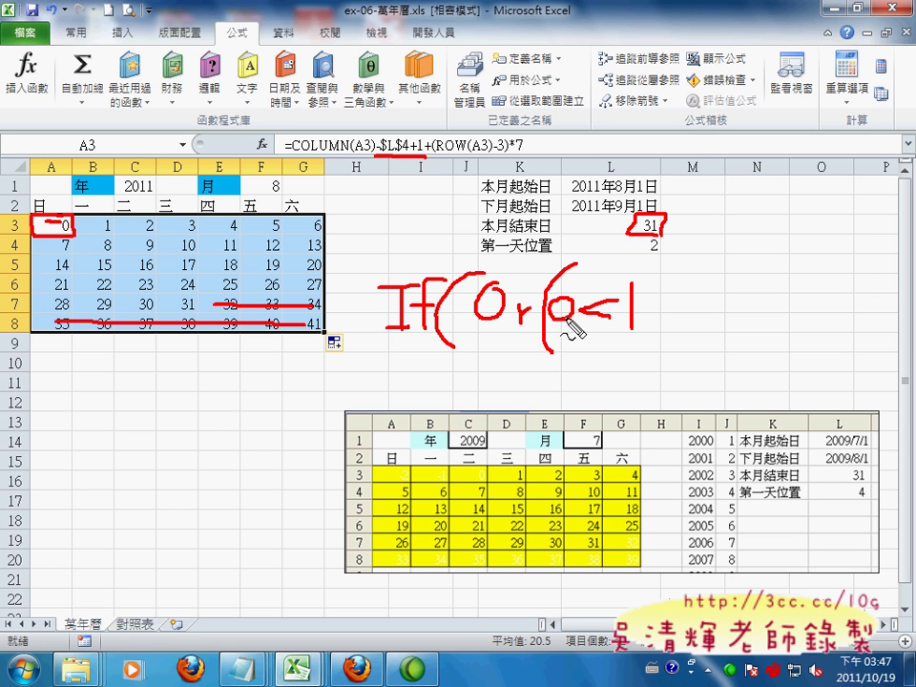
pyautogui.moveTo(657, 320); pyautogui.dragTo(653, 336)
pyautogui.moveTo(687, 302); pyautogui.dragTo(683, 303)
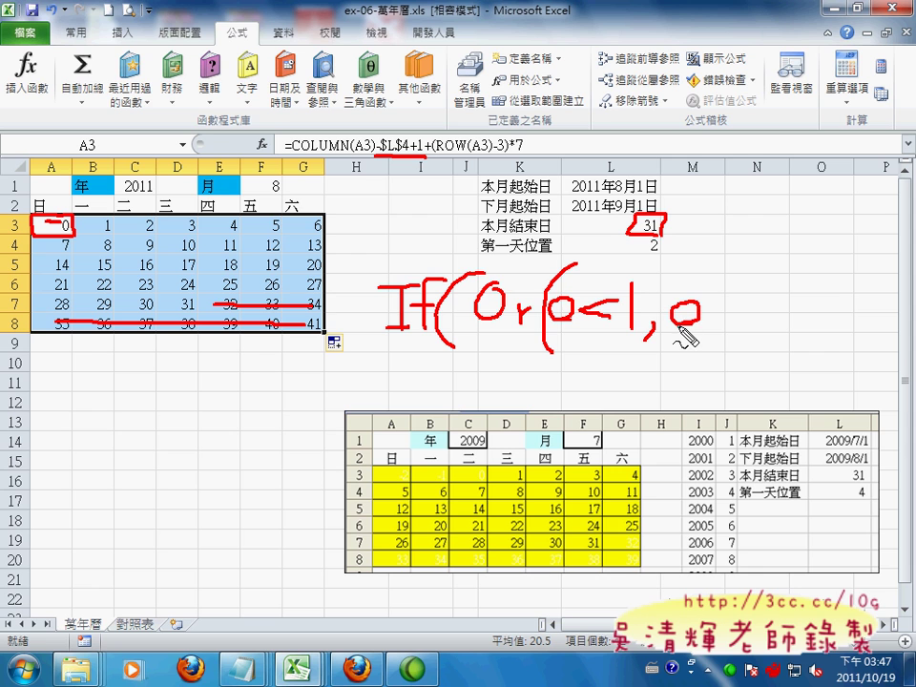